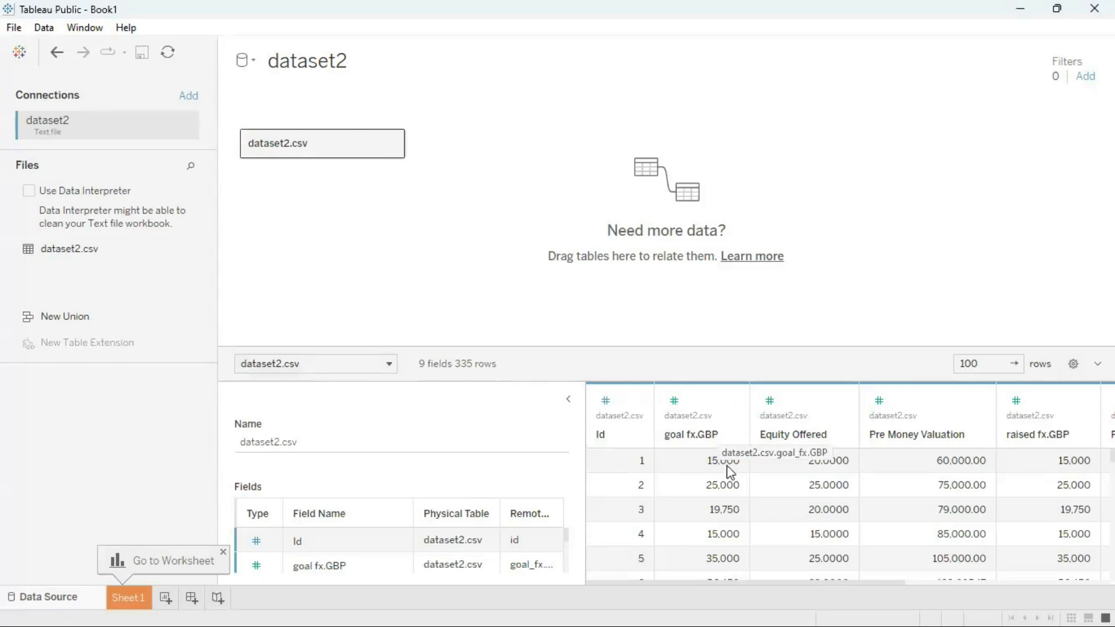
Step: Look through the remaining columns of the dataset2.csv preview and open the Sheet 1 worksheet
scroll(679, 469, right, 1)
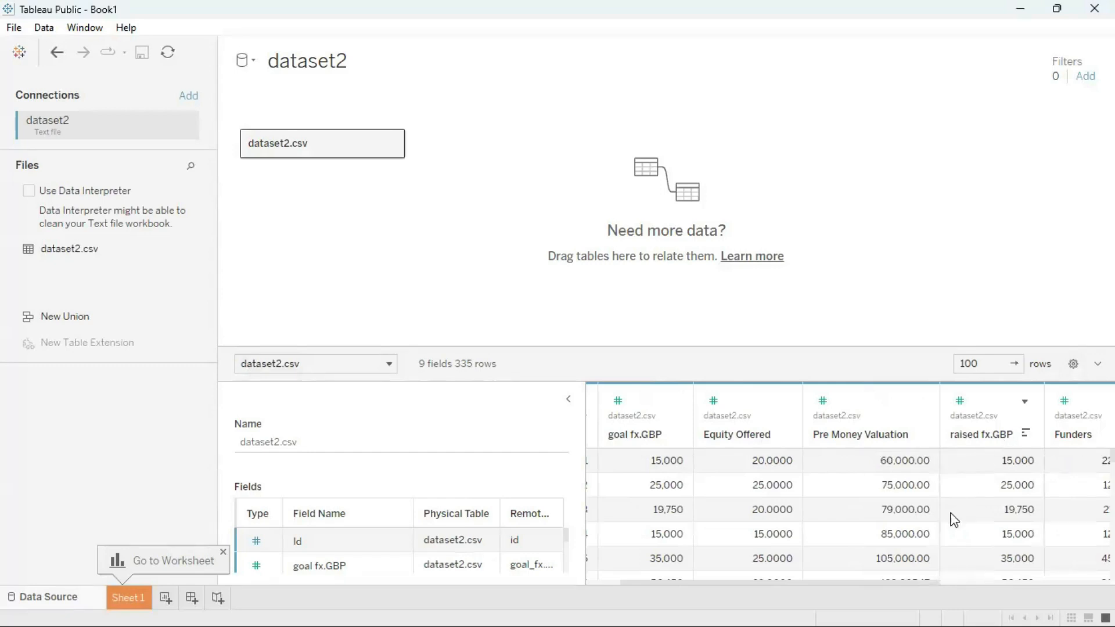
drag(904, 584, 1075, 578)
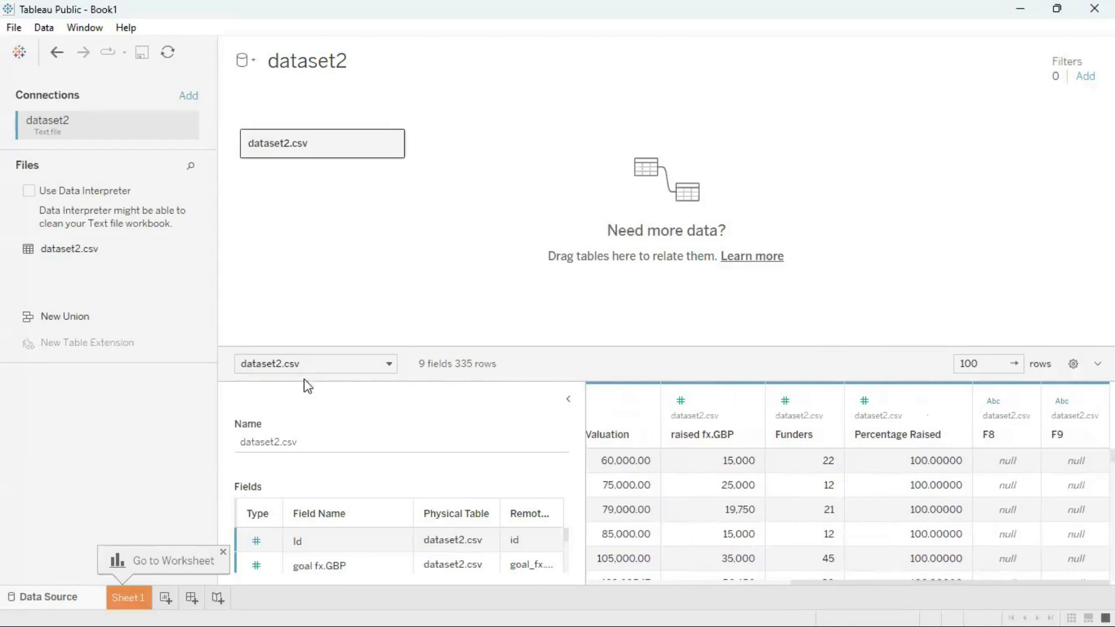
click(128, 595)
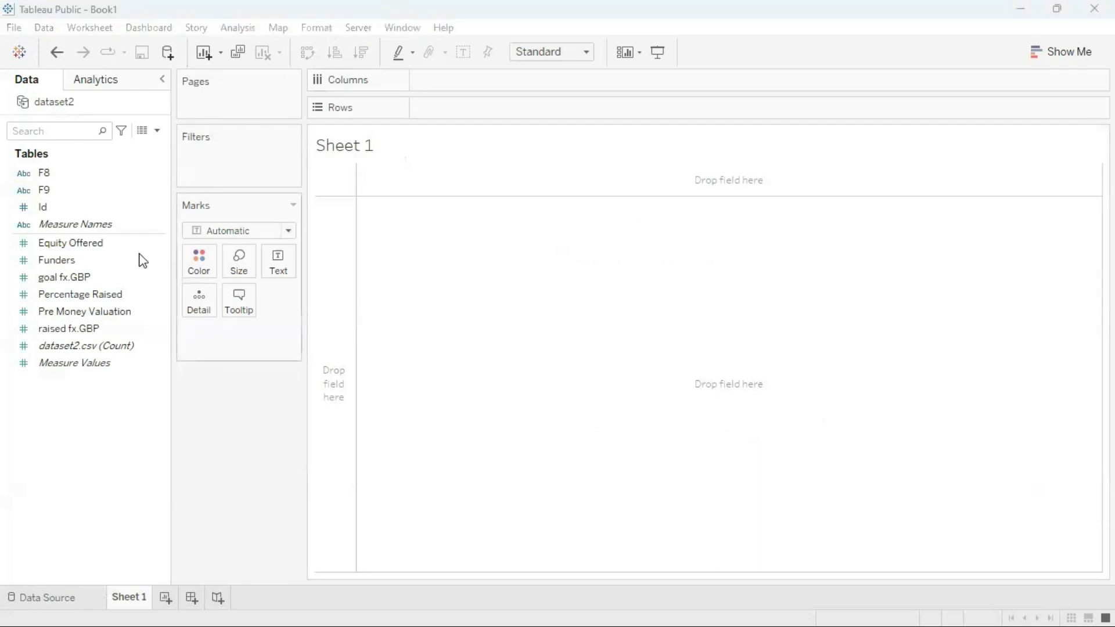
Step: Filter the worksheet by the Id field, keeping only the values 1 through 10
drag(95, 216, 246, 175)
click(403, 213)
click(404, 228)
click(403, 243)
click(404, 257)
click(404, 271)
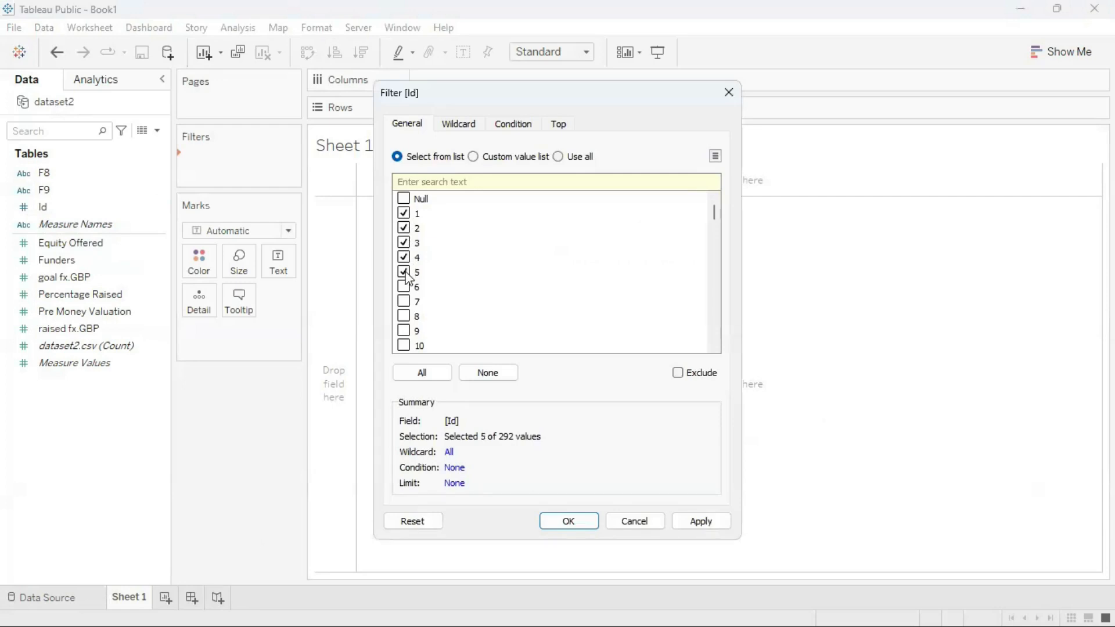
click(405, 302)
click(403, 286)
click(404, 301)
click(404, 316)
click(403, 331)
click(403, 345)
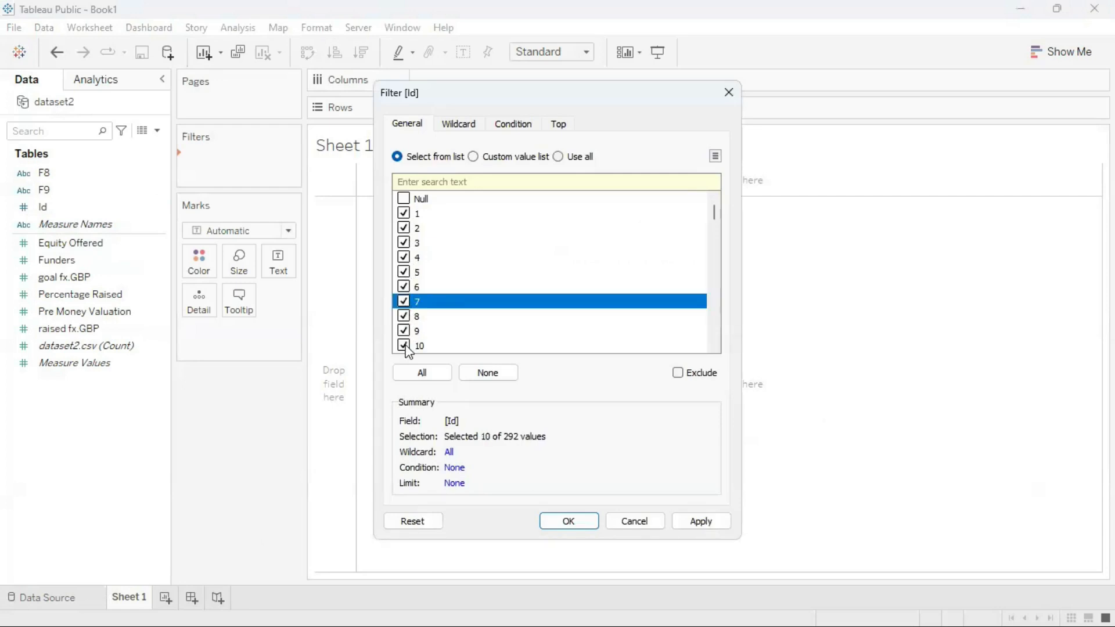
click(718, 522)
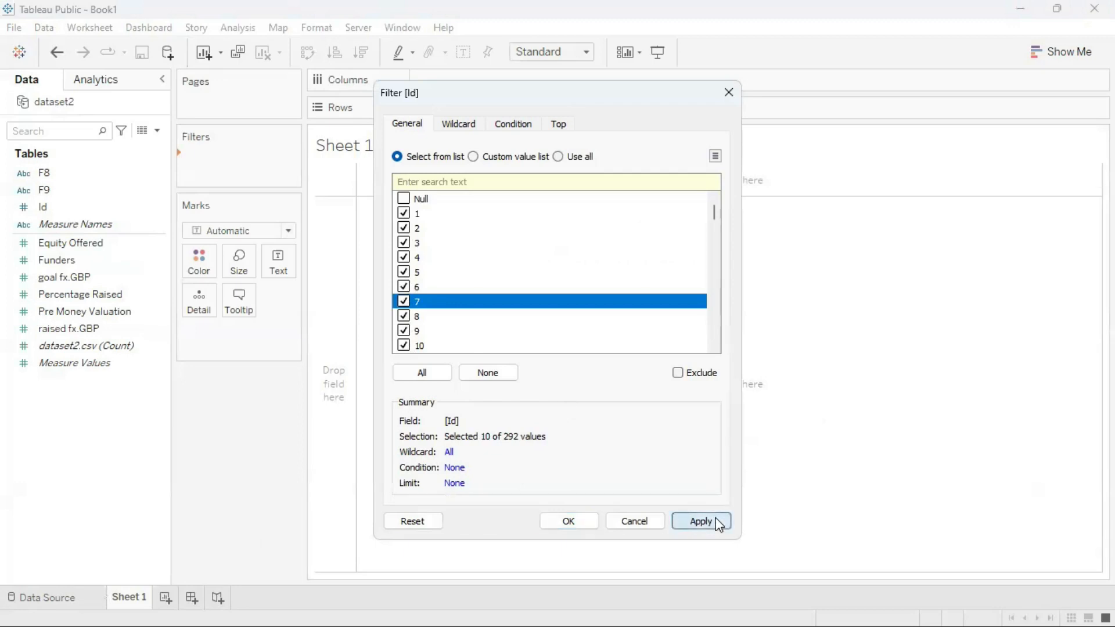
click(590, 523)
click(87, 247)
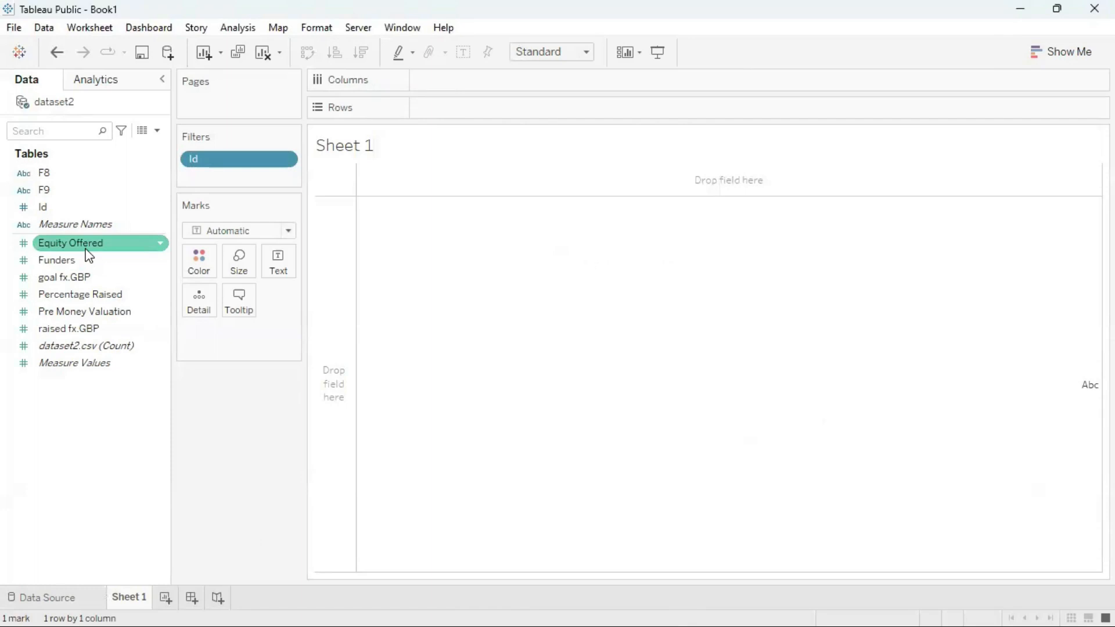
click(93, 279)
click(102, 294)
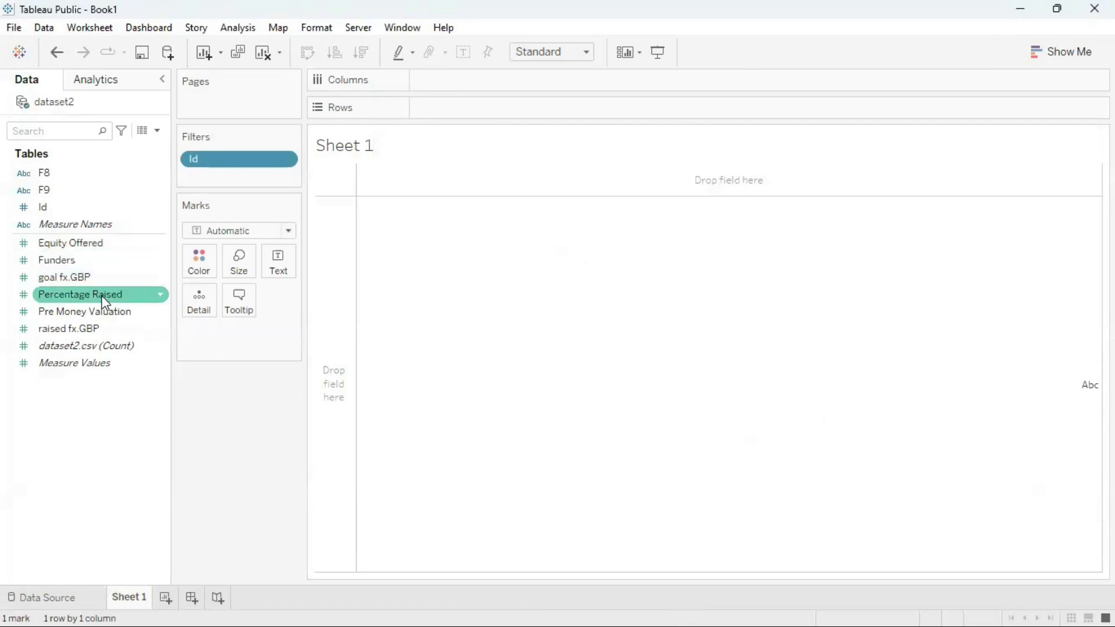
click(107, 312)
click(91, 295)
click(91, 284)
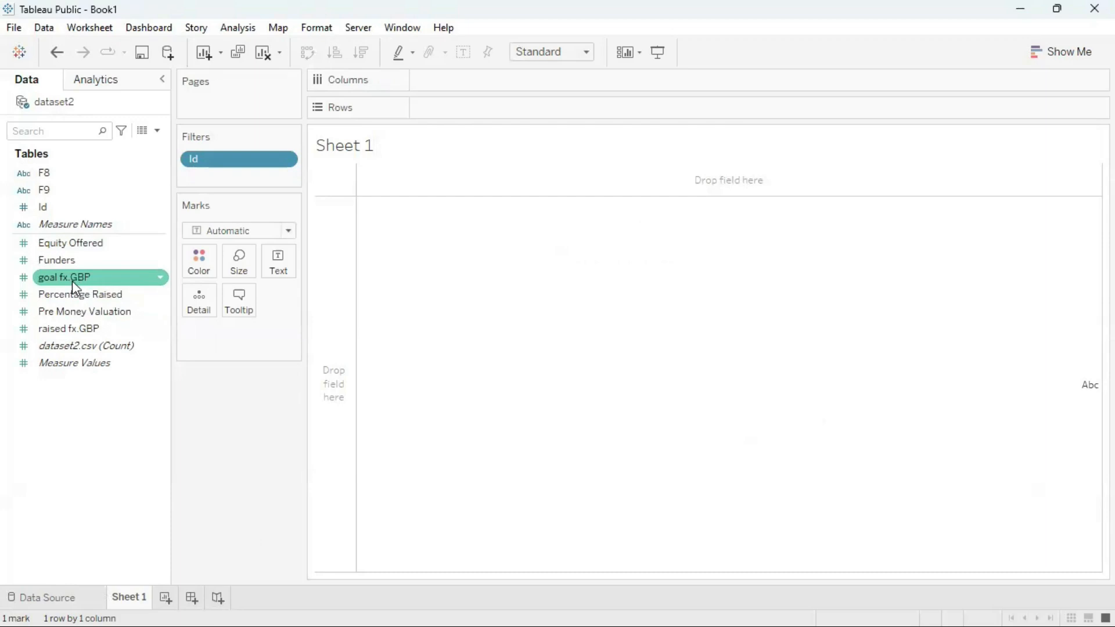
click(76, 294)
Step: Build a scatter plot with the sum of raised fx.GBP on columns and the sum of Pre Money Valuation on rows
click(96, 330)
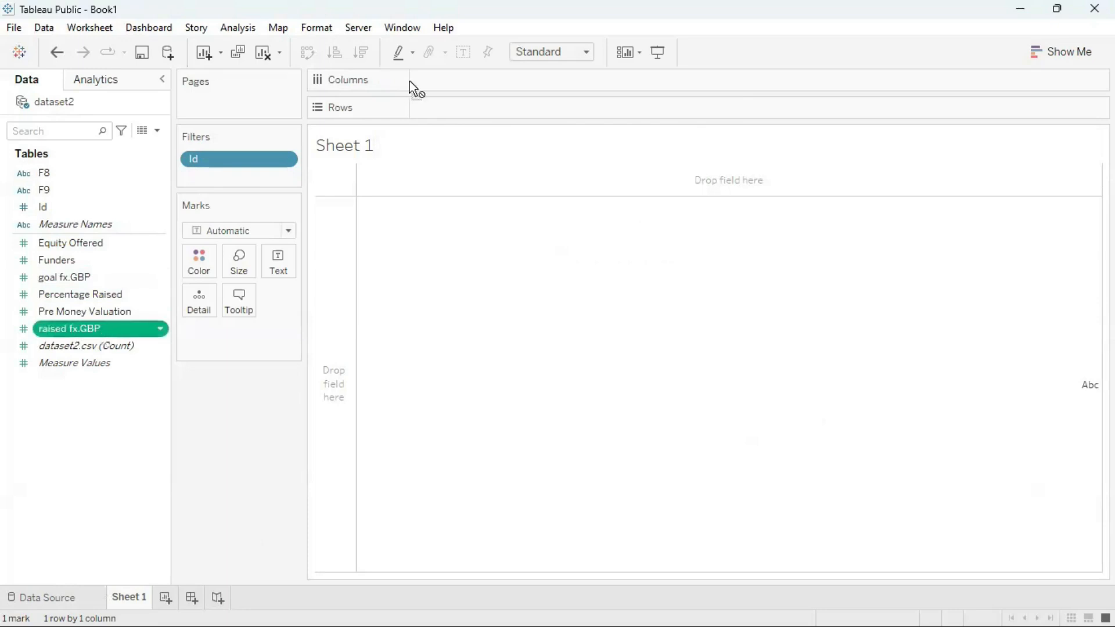
drag(444, 80, 444, 81)
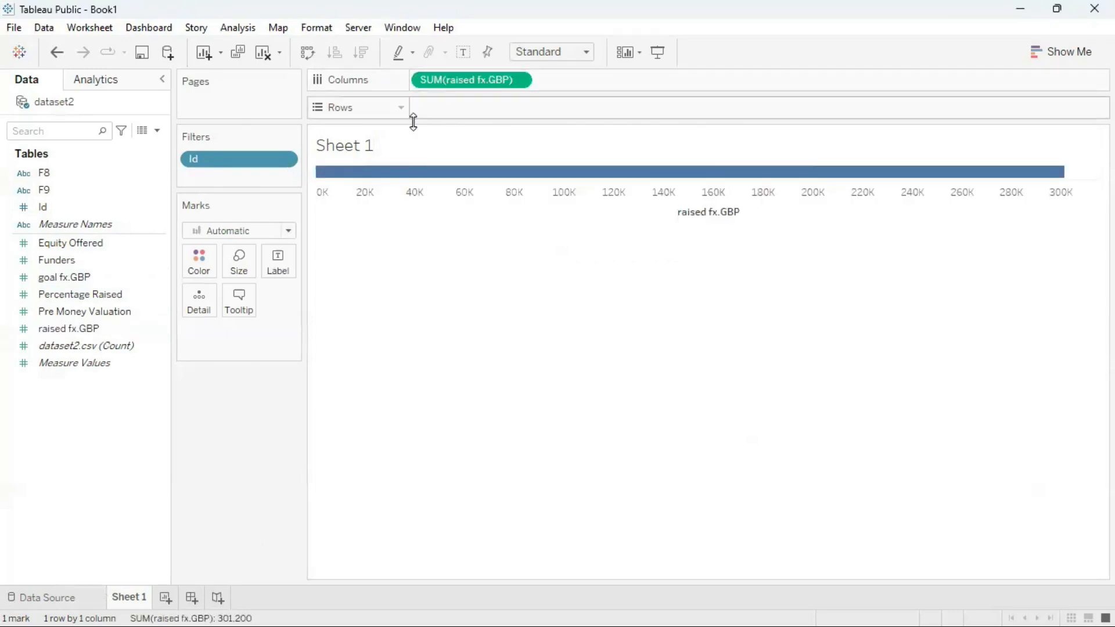
click(124, 301)
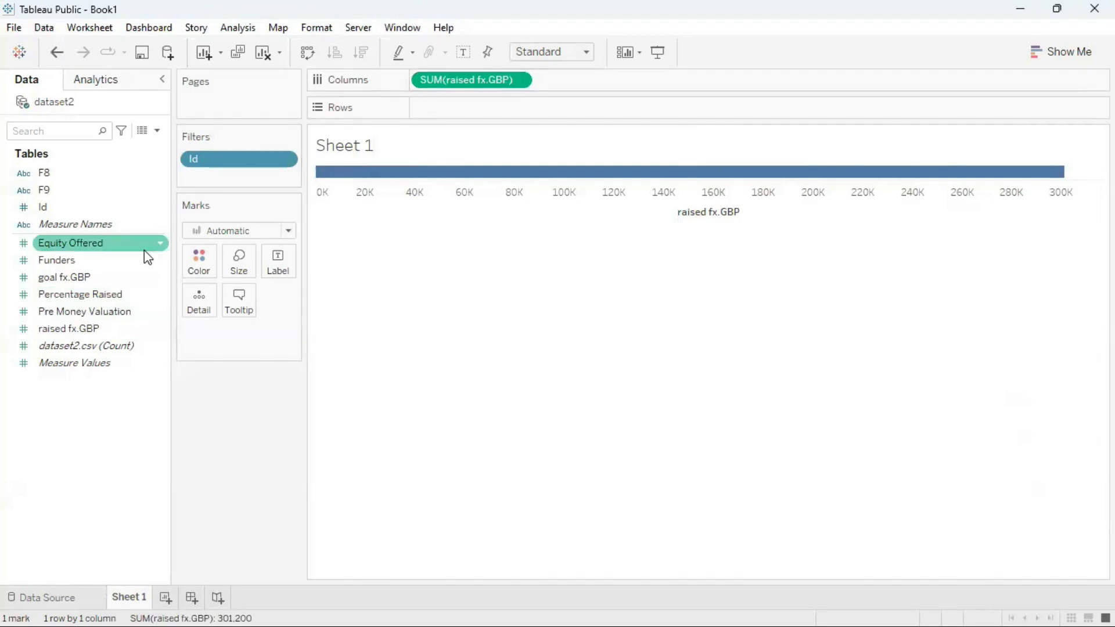
drag(102, 319, 491, 112)
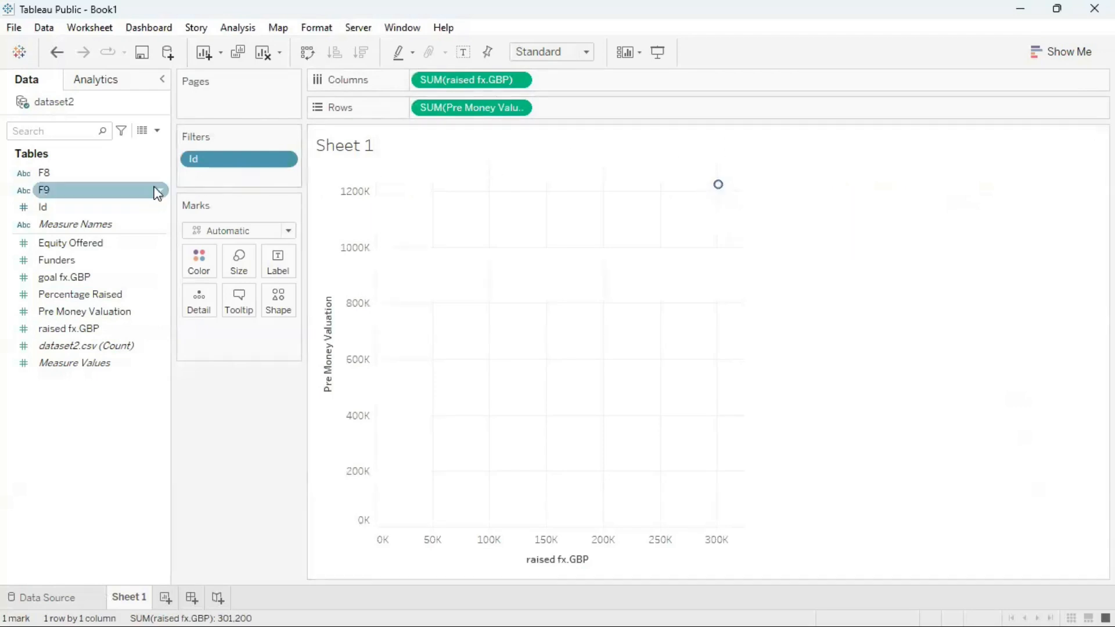
Step: Color the scatter plot marks by the Id field and inspect the details of the Id 10 mark
click(78, 205)
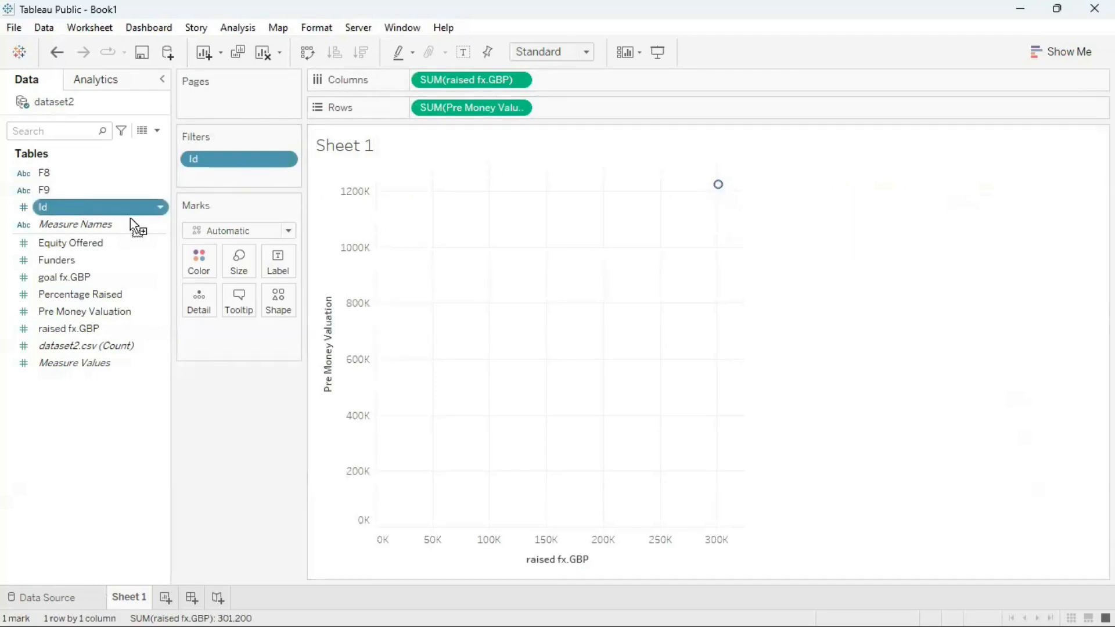
drag(201, 265, 200, 266)
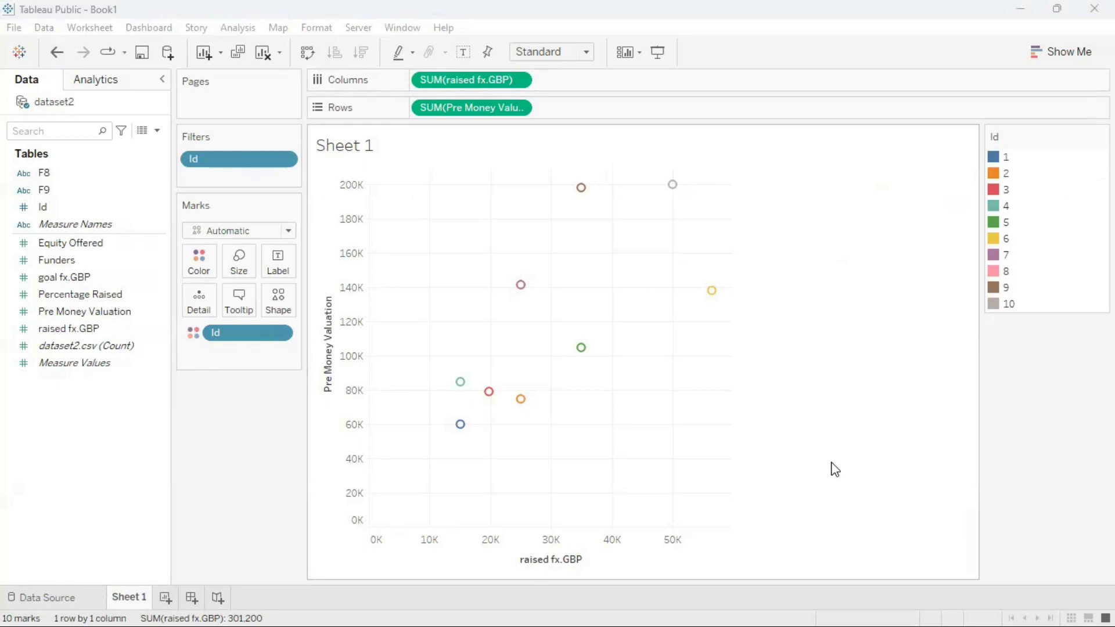
mouse_move(671, 199)
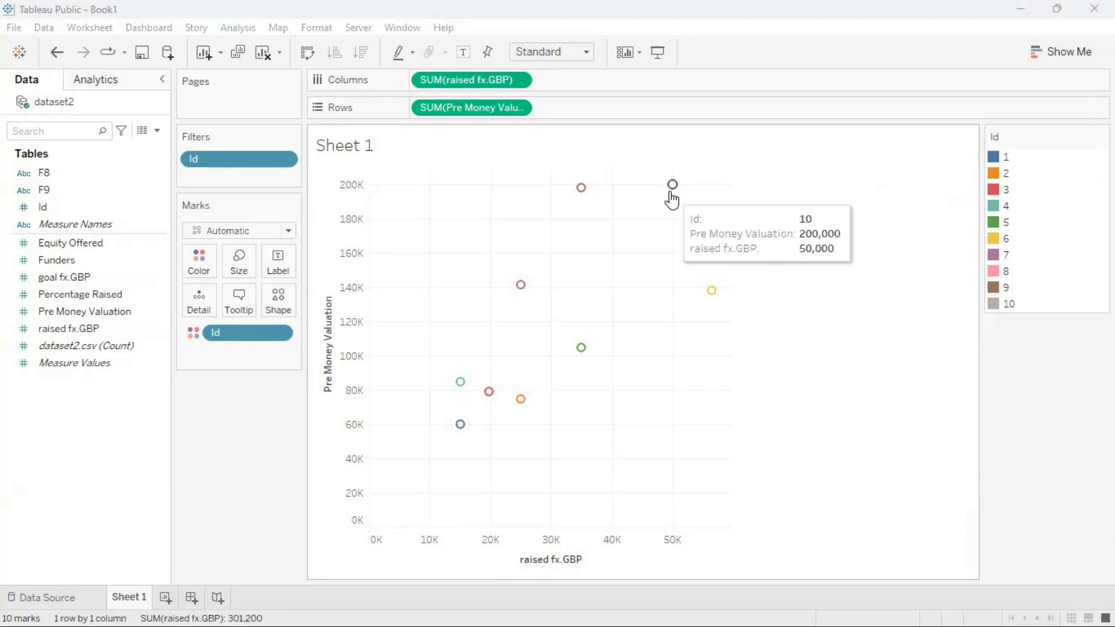